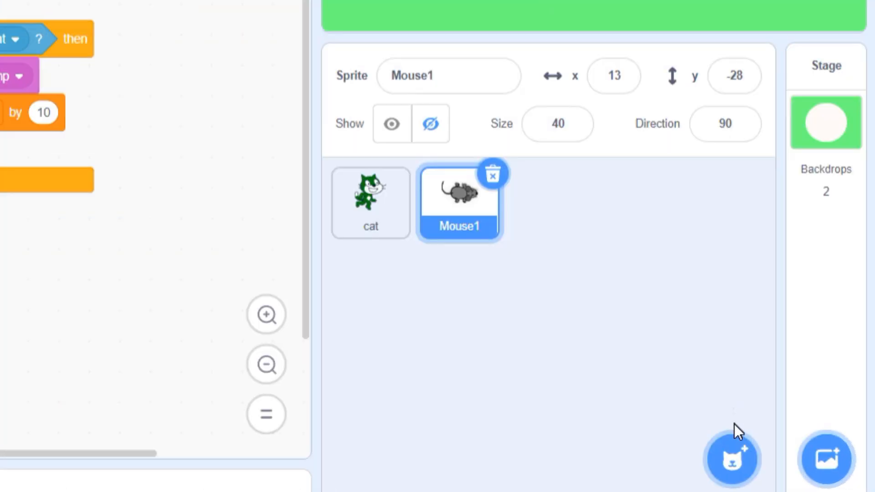
- Create a new blank painted sprite and name it Game Over
mouse_move(806, 474)
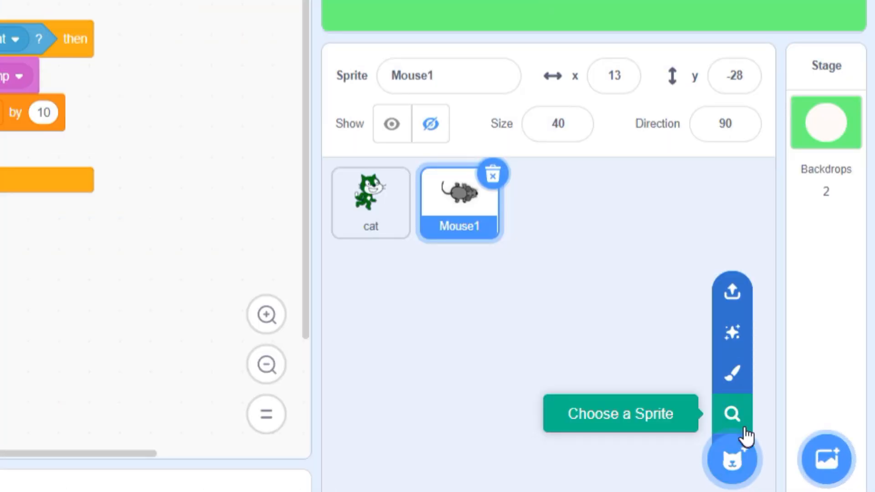
click(734, 375)
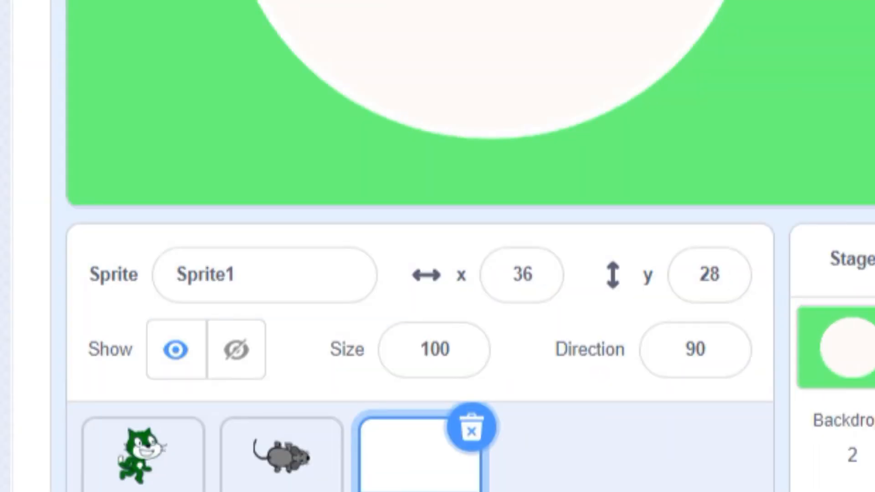
click(289, 273)
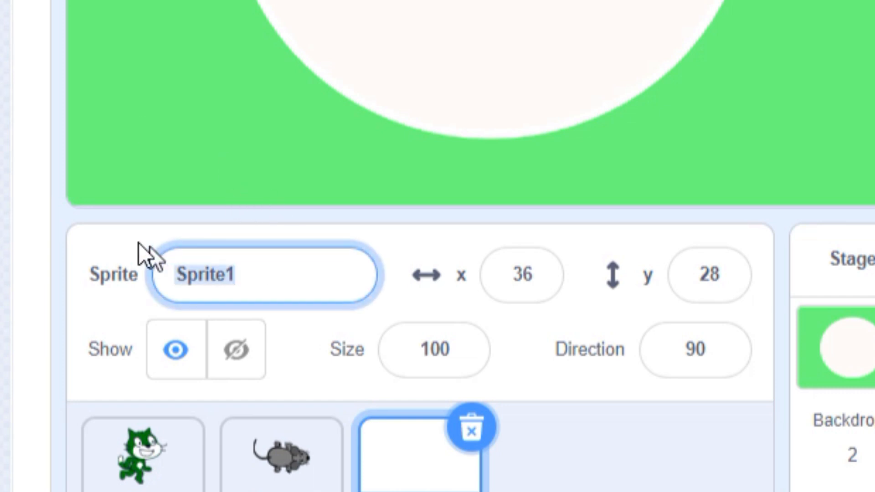
text(Game Over)
key(Return)
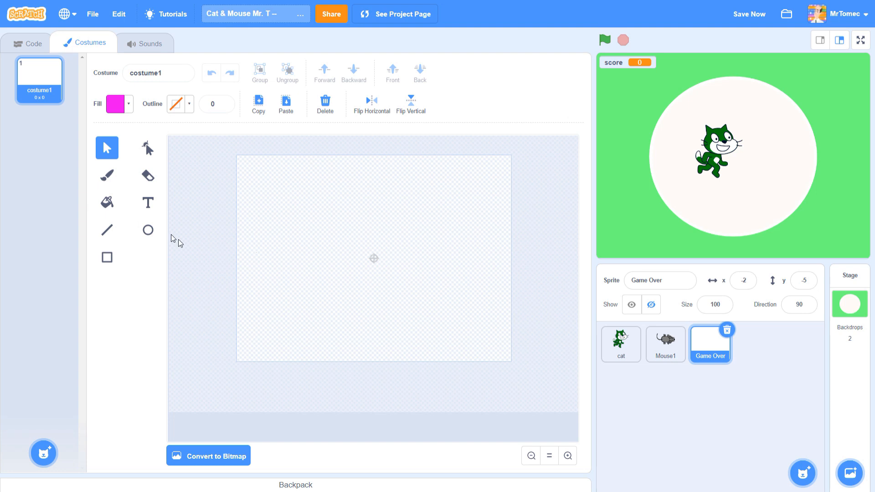
- Draw a filled rectangle about 505 by 396 that extends slightly past every edge of the stage area
click(106, 258)
drag(230, 145, 515, 367)
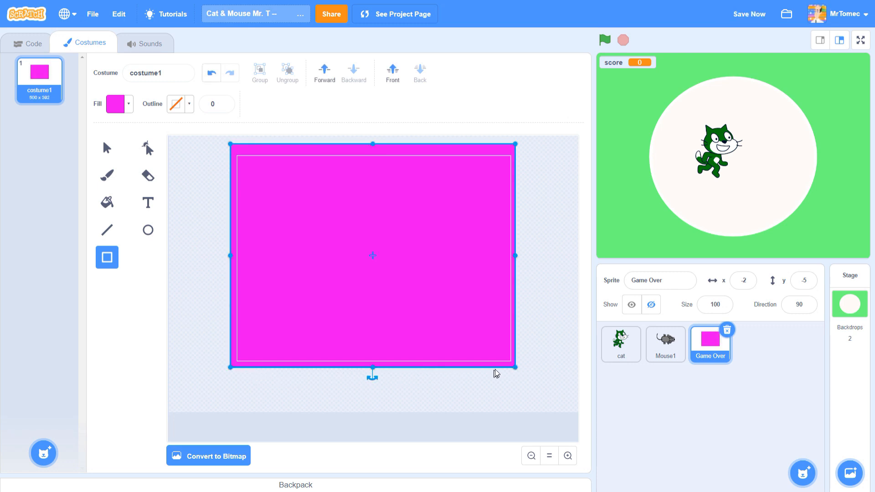
mouse_move(517, 366)
mouse_down()
mouse_move(503, 353)
mouse_move(519, 370)
mouse_up()
drag(374, 379, 389, 381)
key(ctrl+z)
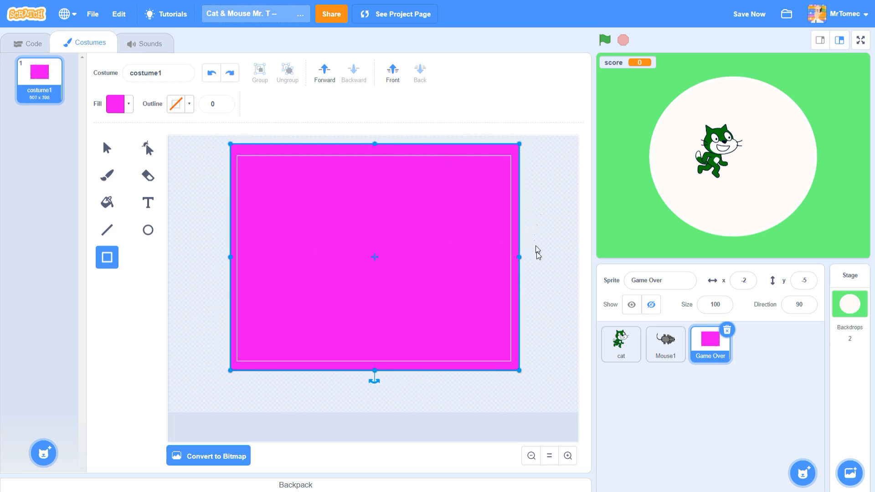
drag(518, 257, 520, 257)
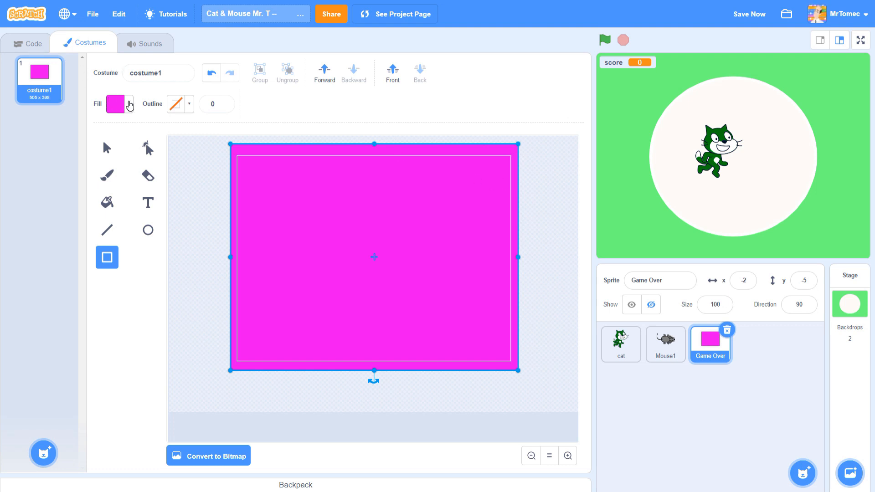
- Recolor the large rectangle's fill to blue-violet and deselect it
click(128, 106)
mouse_move(132, 166)
mouse_down()
mouse_move(115, 166)
mouse_move(128, 169)
mouse_up()
click(157, 302)
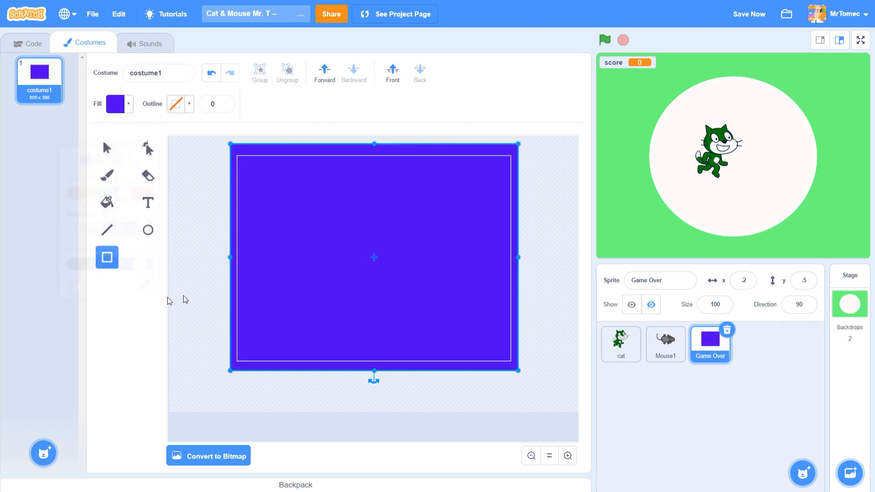
click(199, 275)
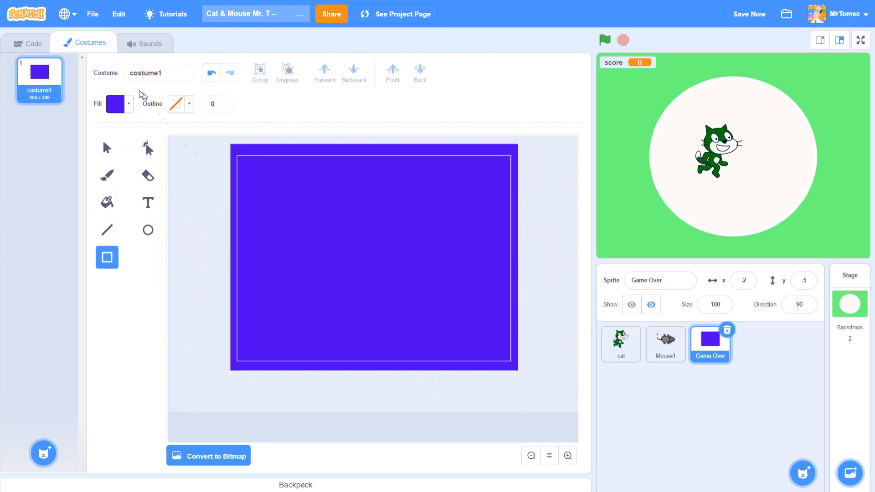
- Try changing the fill color to blue while the large rectangle is not selected
click(128, 108)
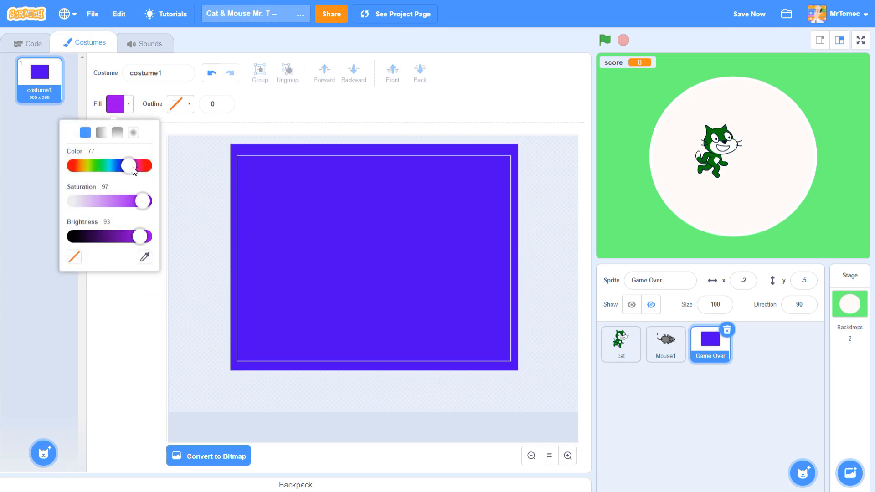
drag(131, 172, 120, 169)
click(139, 274)
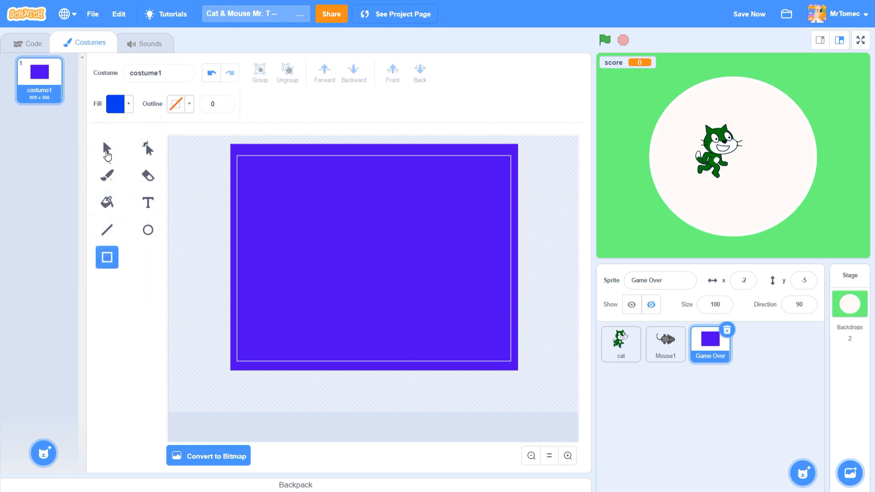
- Select the large rectangle and make its fill white with saturation 0 and brightness 100
click(106, 150)
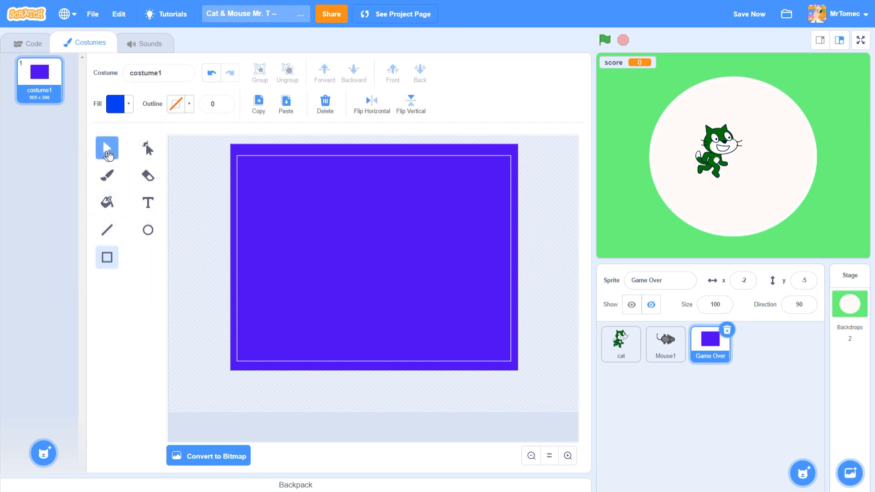
click(262, 206)
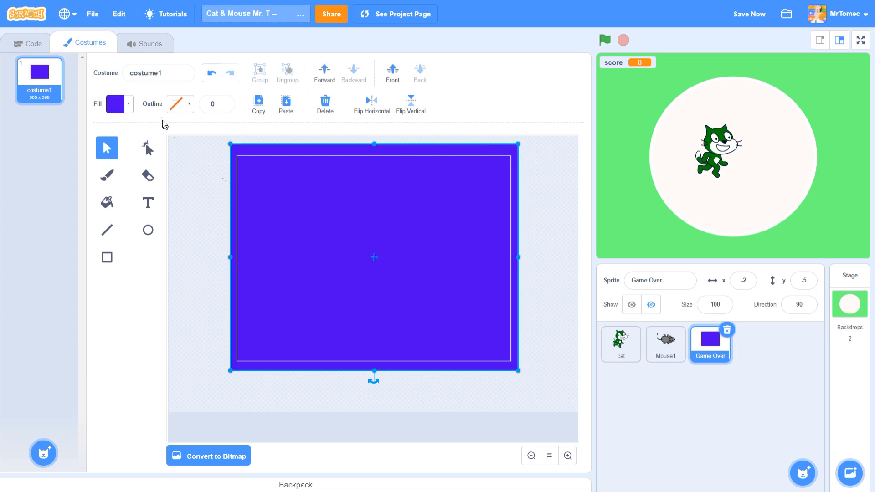
click(127, 109)
drag(142, 207, 43, 207)
drag(139, 236, 174, 237)
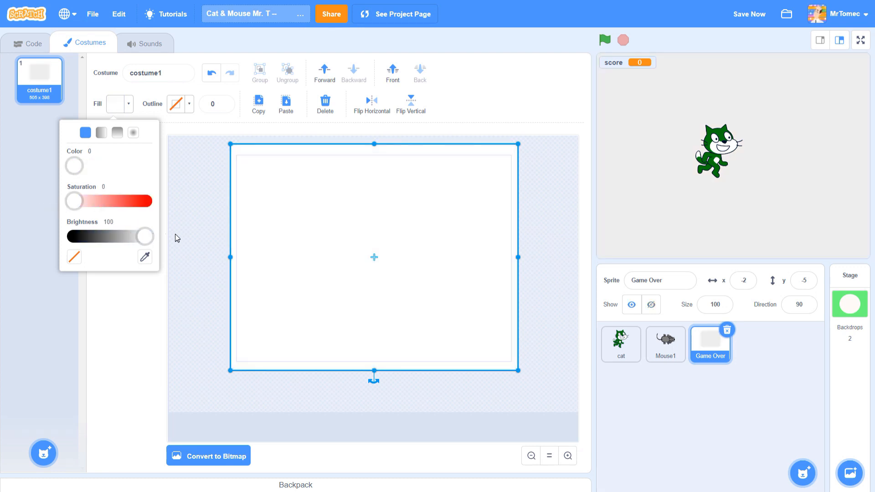
click(148, 322)
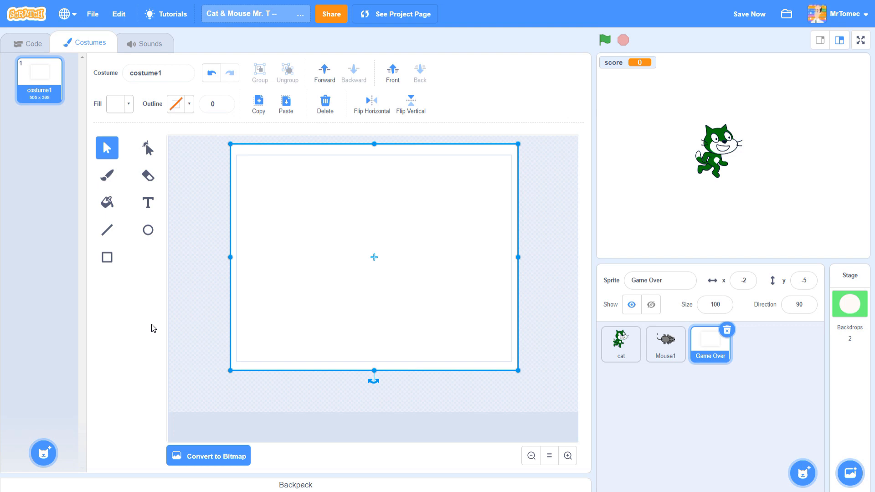
- Draw a smaller rectangle near the center of the white one and fill it green with color 32, saturation 100 and brightness 100
key(r)
drag(303, 256, 423, 331)
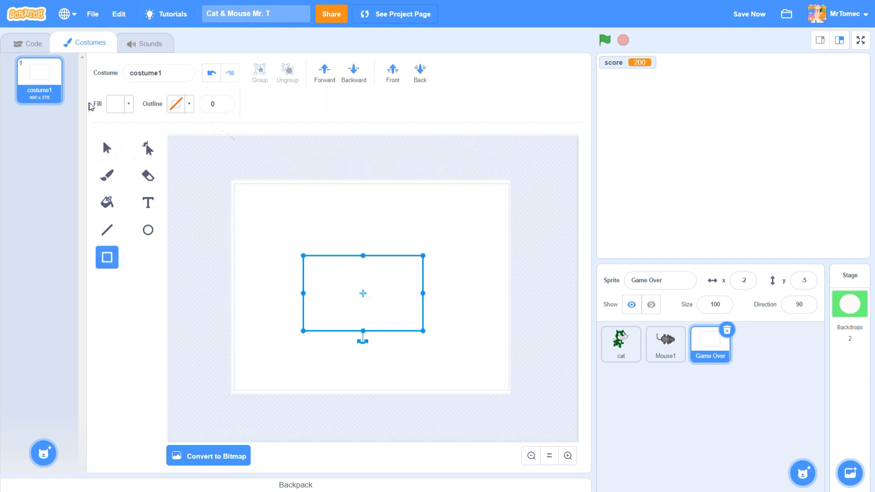
click(127, 108)
drag(85, 197, 145, 205)
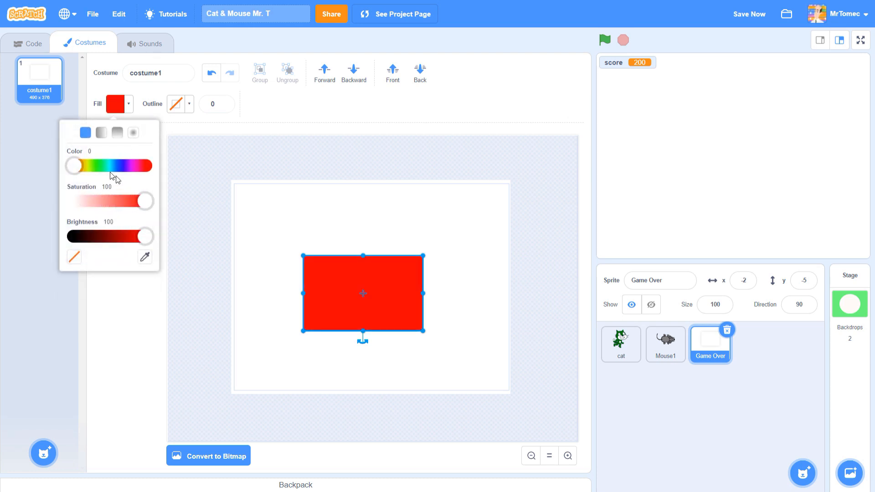
drag(74, 167, 97, 169)
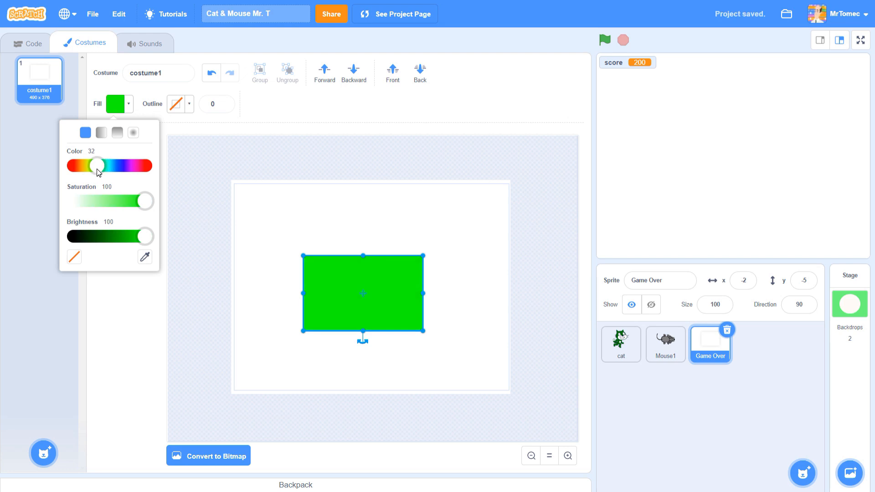
click(168, 295)
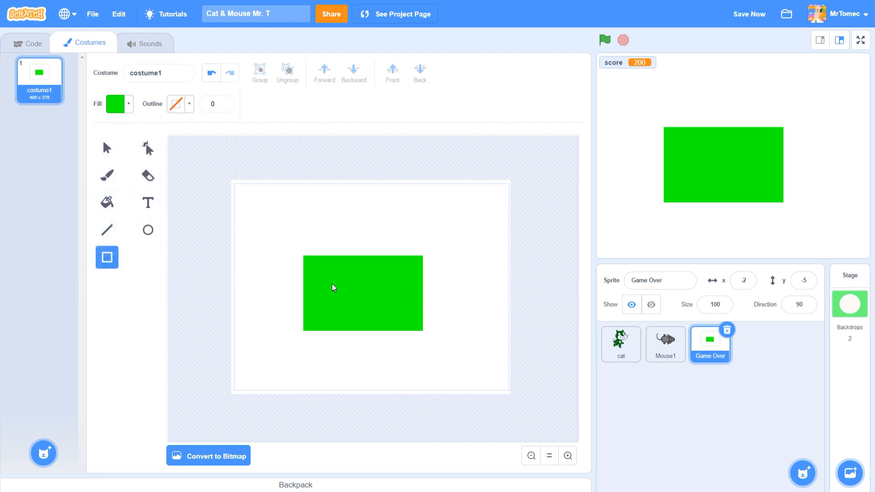
- Select the green rectangle and rotate it slightly counterclockwise
click(110, 149)
click(371, 287)
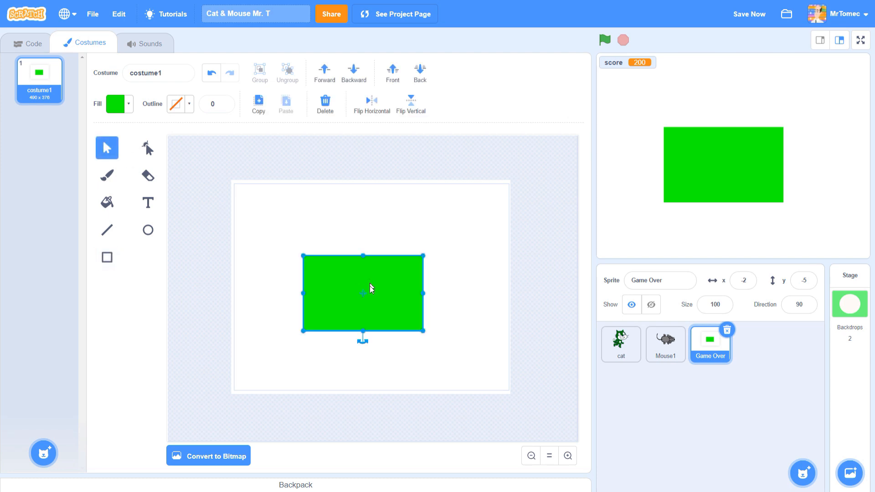
drag(361, 338, 377, 338)
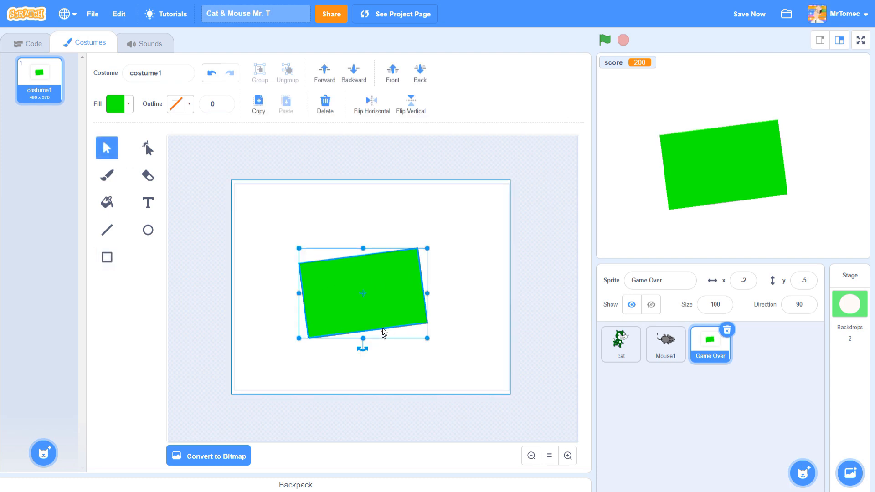
- Reshape the green rectangle by moving its two upper corner points to the right, making its sides nearly vertical
click(148, 147)
drag(418, 248, 435, 246)
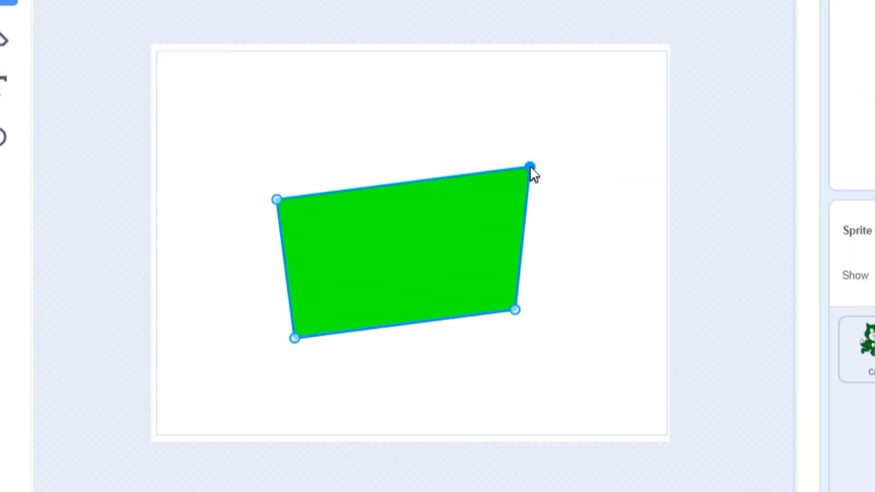
mouse_move(531, 167)
mouse_down()
mouse_move(463, 165)
mouse_move(531, 182)
mouse_move(520, 175)
mouse_up()
drag(550, 149, 546, 148)
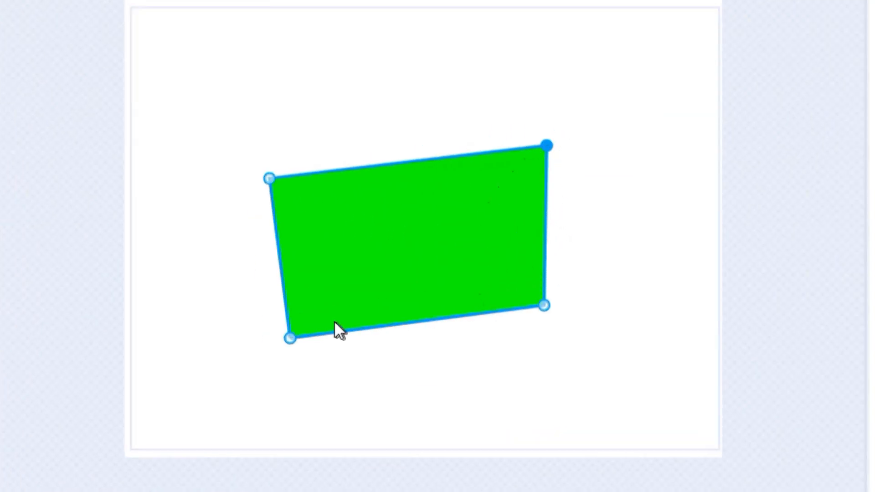
drag(267, 174, 299, 165)
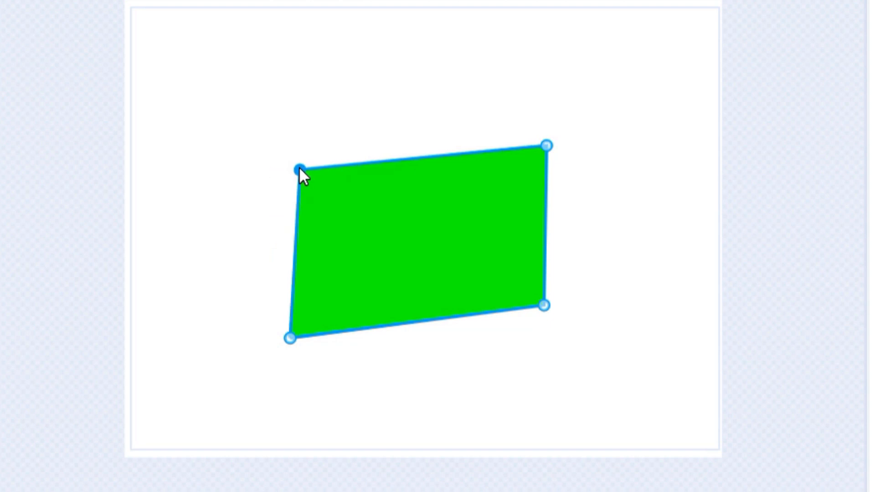
- Try adding a point midway along the green shape's right edge, pulling it outward and bending the curve with its handle
click(545, 225)
drag(545, 225, 591, 219)
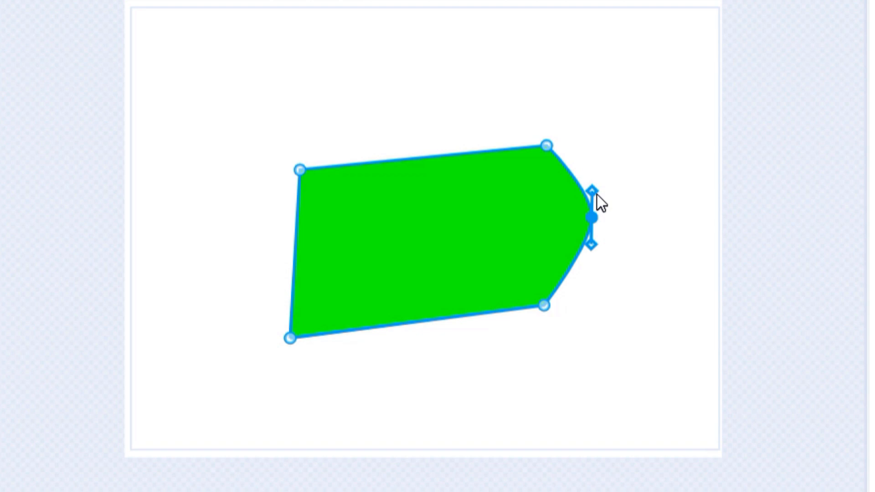
drag(597, 195, 632, 204)
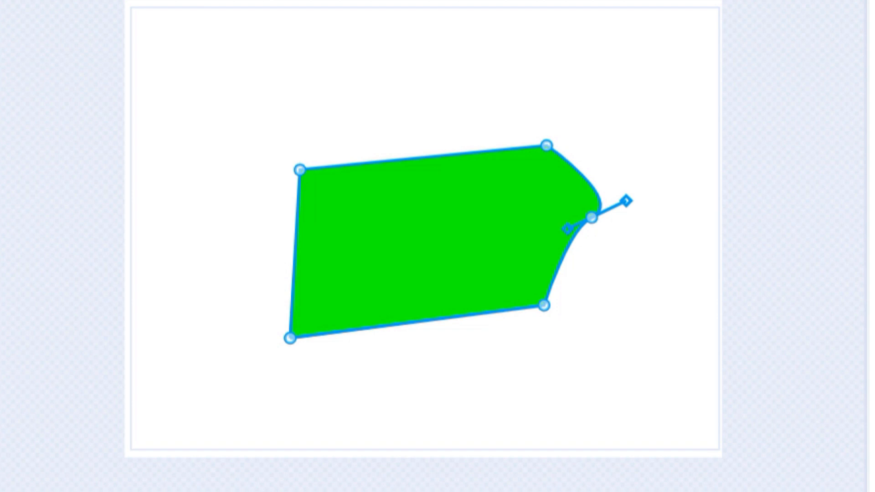
- Undo the curve bend, the outward pull and the added point on the green shape's right edge
click(272, 69)
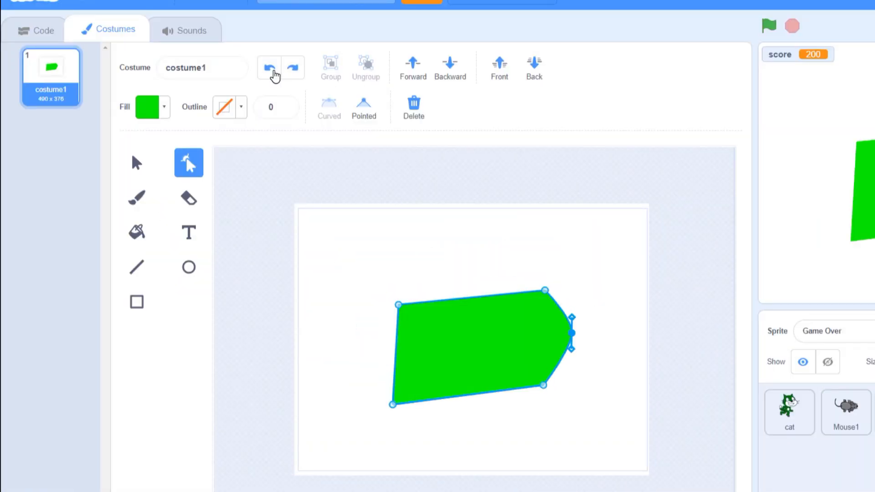
click(273, 71)
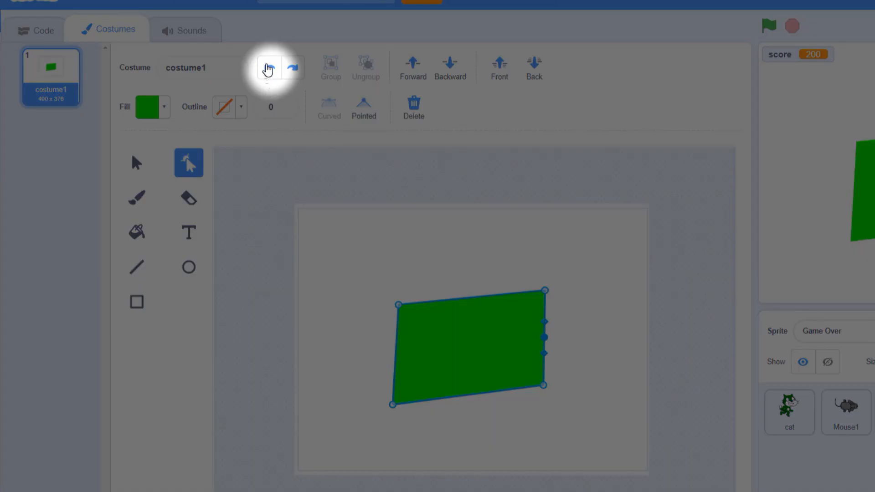
click(269, 68)
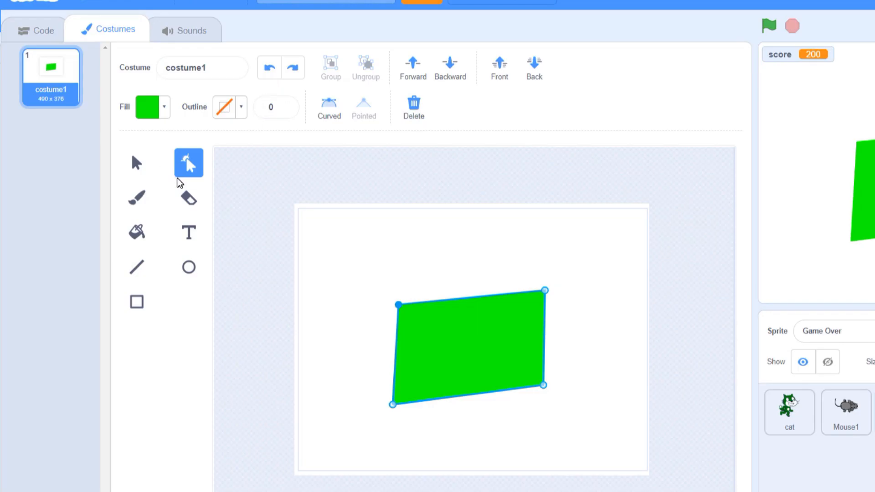
- Add white text reading "GAME OVER" on two lines over the green shape
click(191, 230)
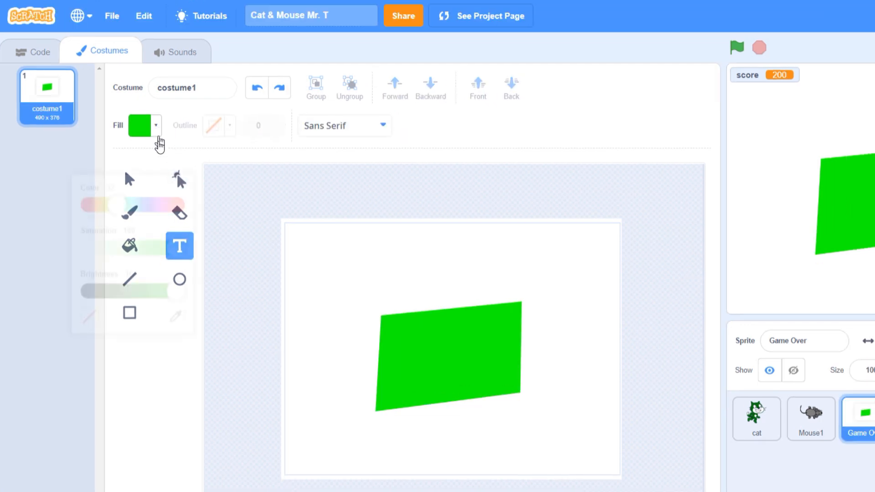
click(163, 108)
drag(173, 221, 71, 223)
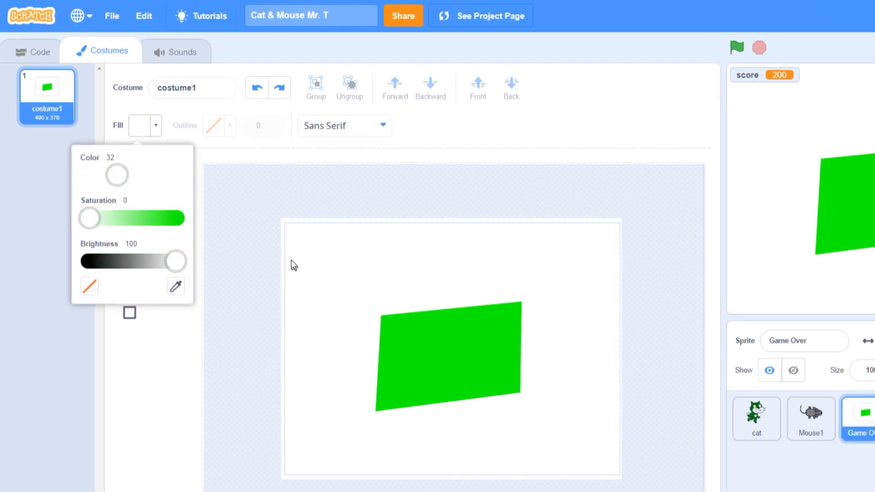
click(457, 134)
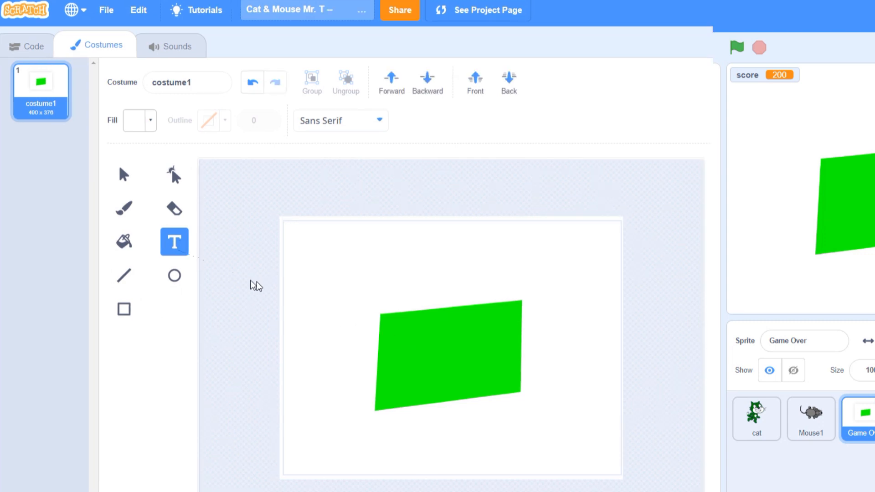
click(417, 337)
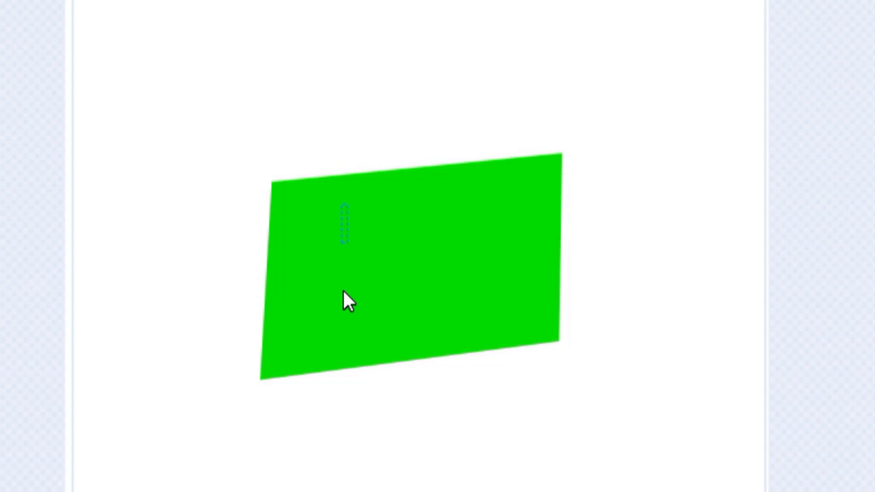
text(GA)
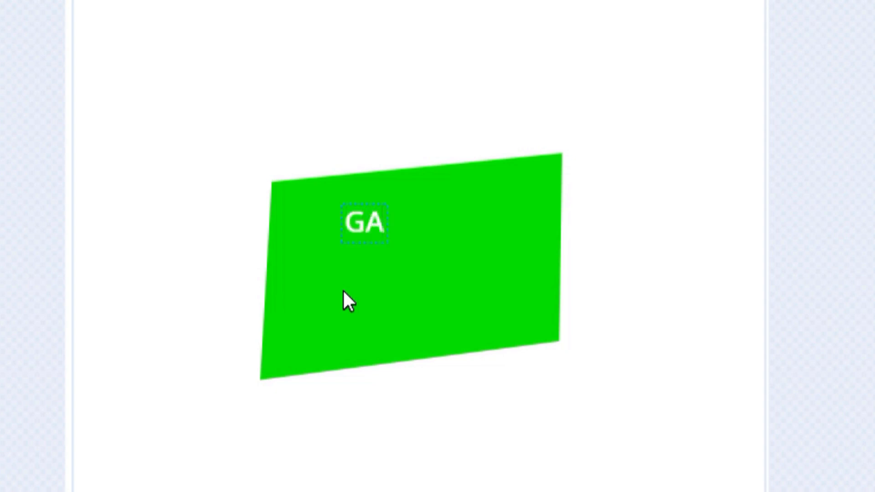
text(ME)
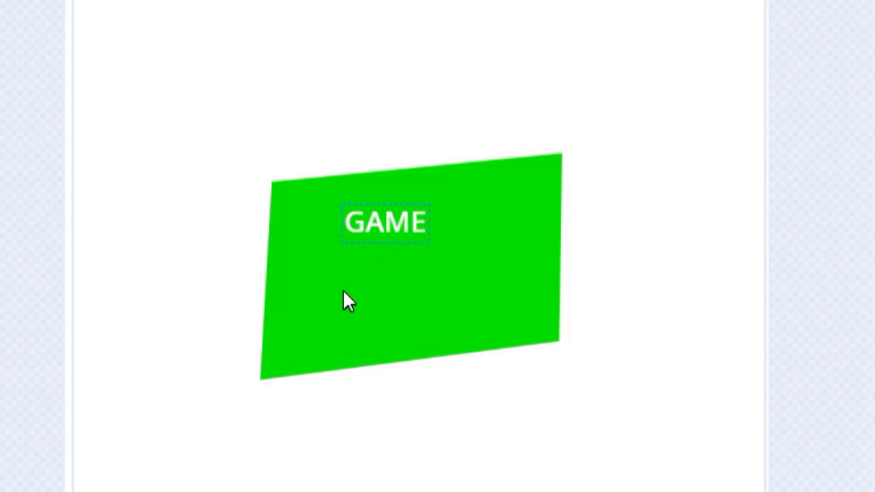
key(Return)
text(OVER)
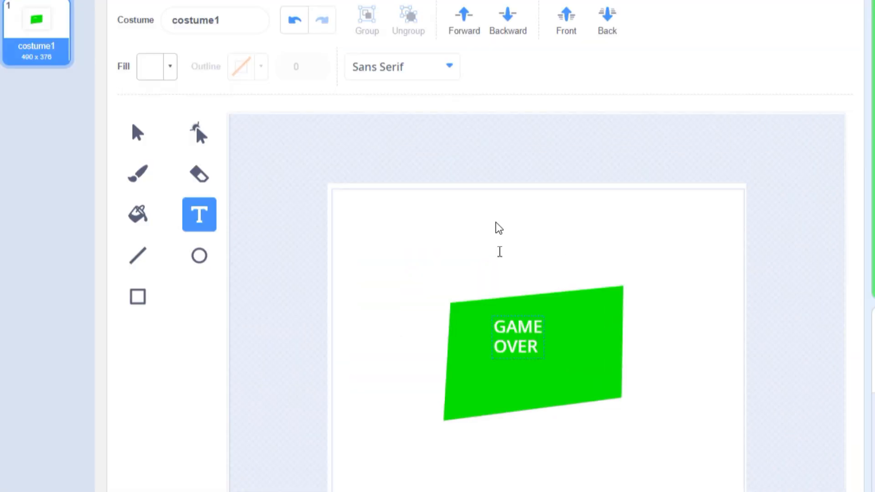
- Set the GAME OVER text to the Pixel font and enlarge it to fill the middle of the green shape
click(450, 71)
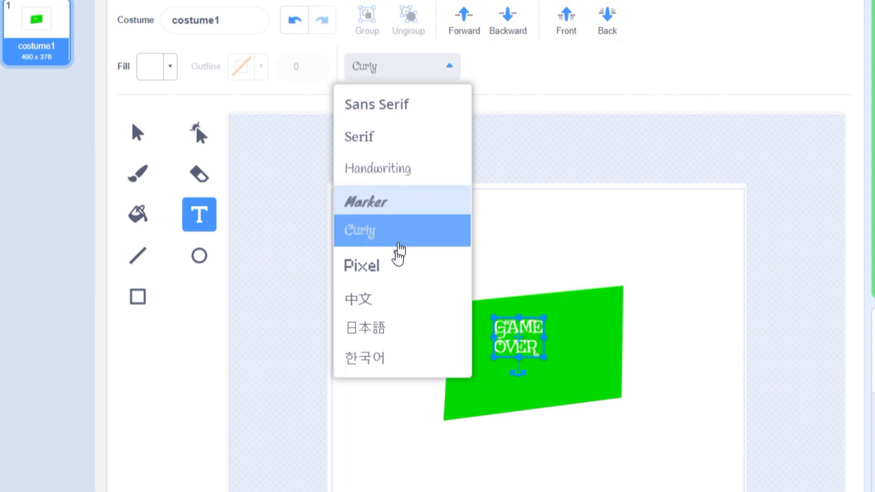
click(396, 269)
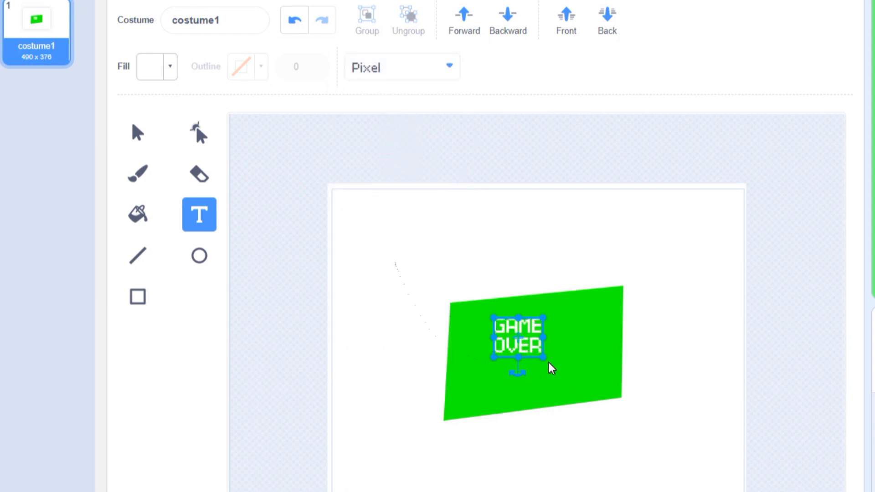
drag(542, 356, 579, 389)
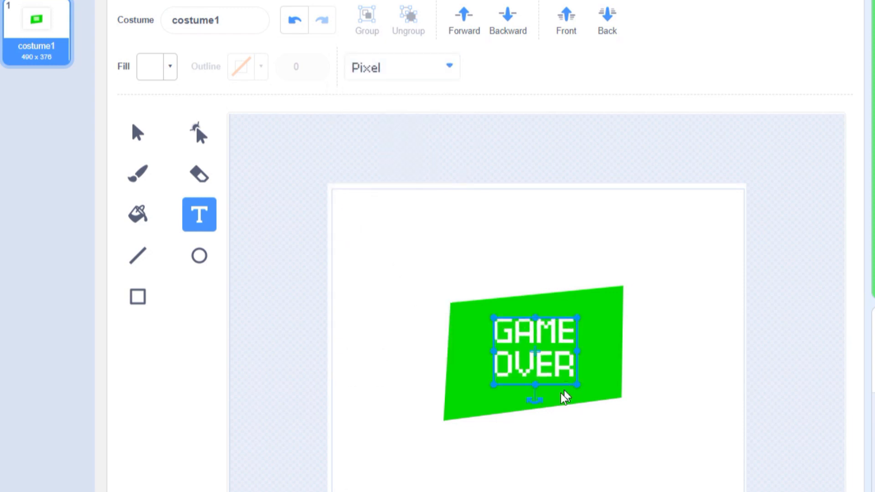
drag(559, 339, 539, 346)
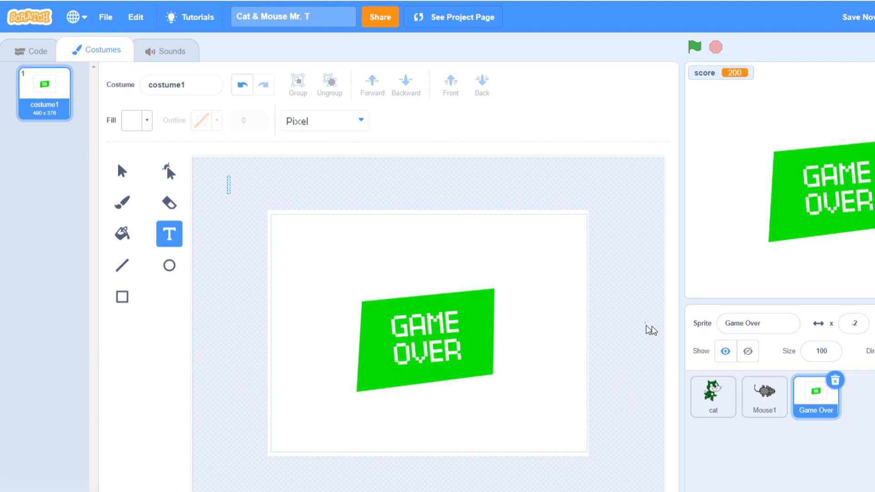
- Open the cat sprite's costume2 and move its head, body, arms, tail and leg apart as separate pieces
click(727, 405)
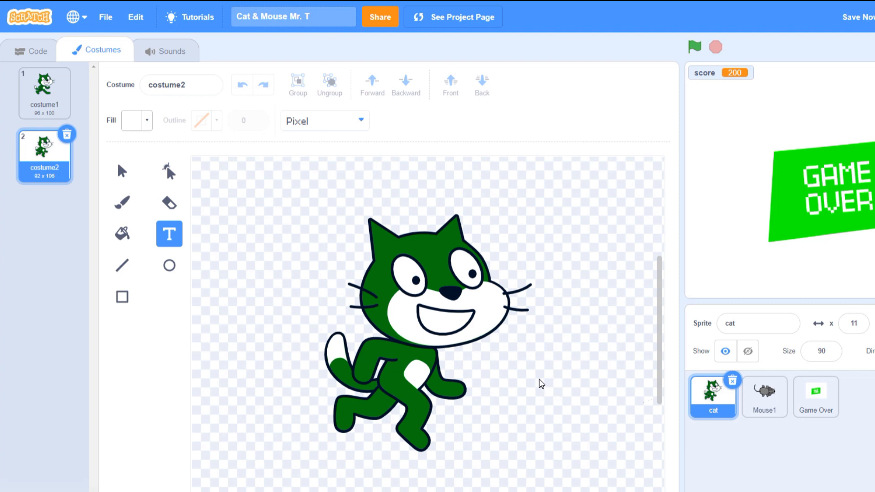
click(122, 172)
drag(414, 291, 384, 244)
click(380, 346)
drag(381, 345, 476, 341)
drag(381, 351, 298, 287)
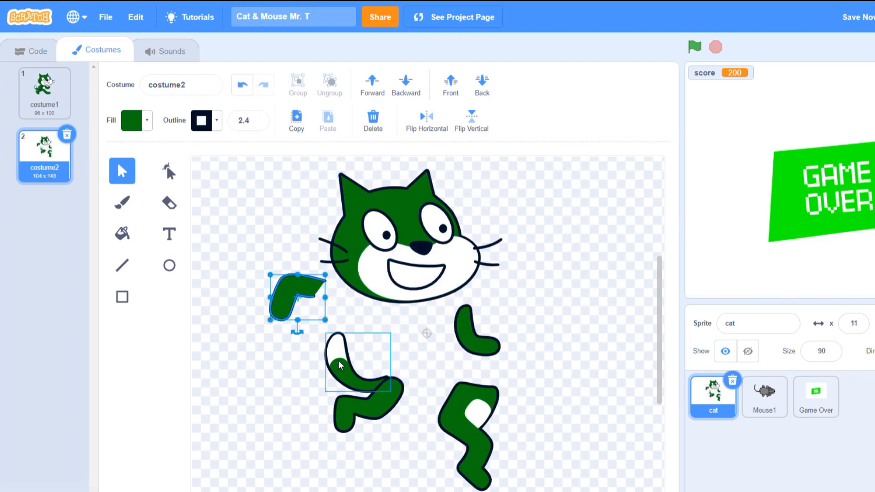
drag(339, 364, 277, 374)
drag(360, 413, 377, 443)
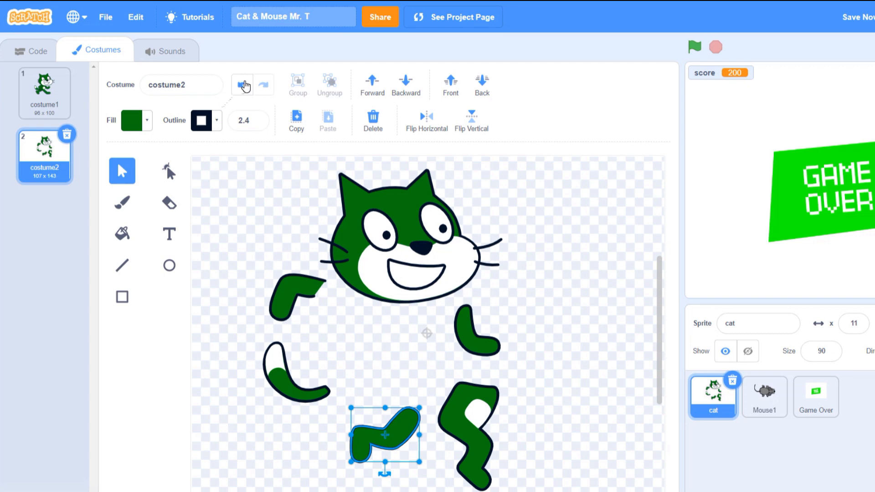
- Undo all the moves that separated the cat's body parts
click(245, 86)
click(244, 86)
click(245, 85)
click(244, 85)
click(245, 86)
click(245, 86)
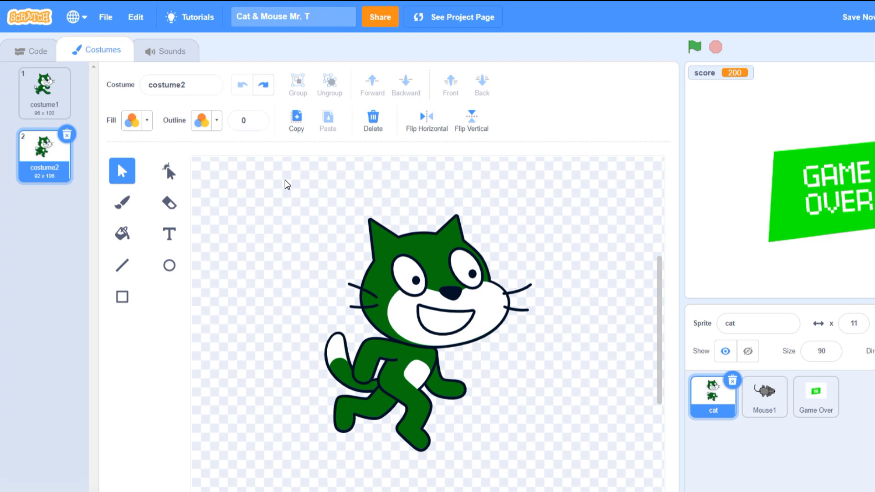
- Group all parts of the cat in costume2 and move the group around as a single object
drag(285, 180, 532, 429)
drag(565, 472, 564, 470)
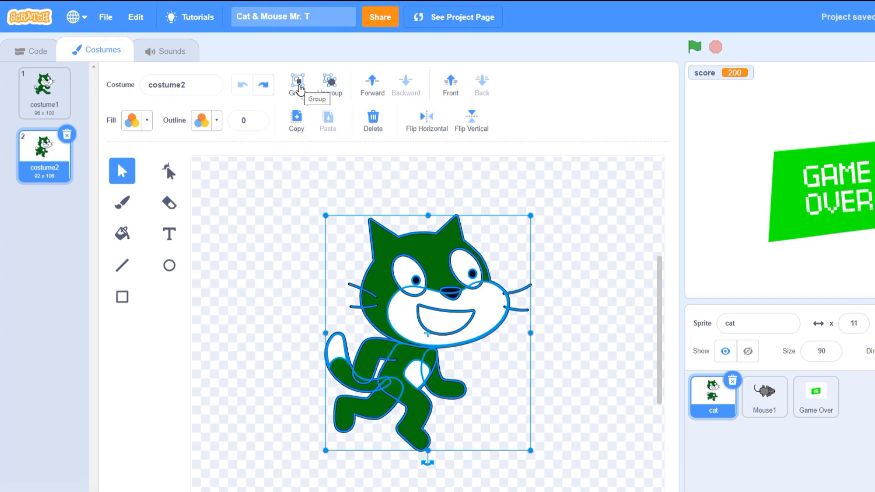
click(298, 88)
click(296, 200)
drag(417, 245, 404, 218)
drag(451, 287, 485, 342)
drag(375, 400, 299, 382)
drag(395, 352, 451, 347)
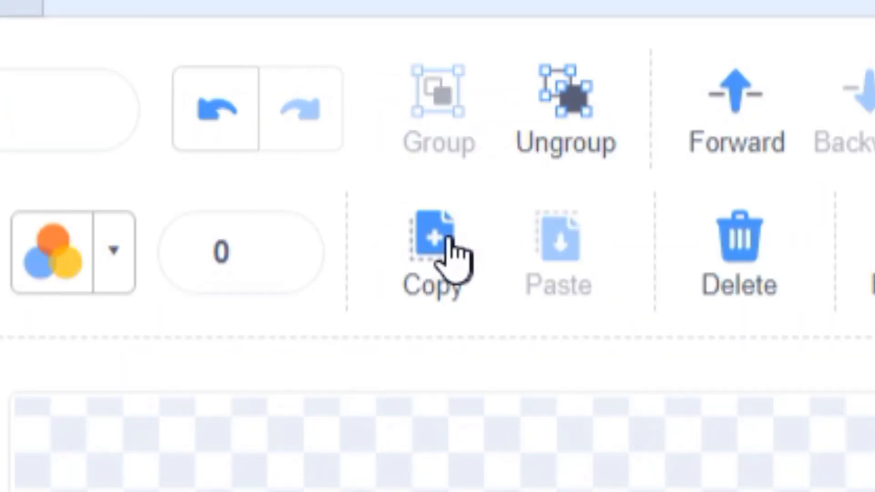
- Copy the grouped cat into the Game Over costume and place it, enlarged, over the green shape's left edge
click(450, 241)
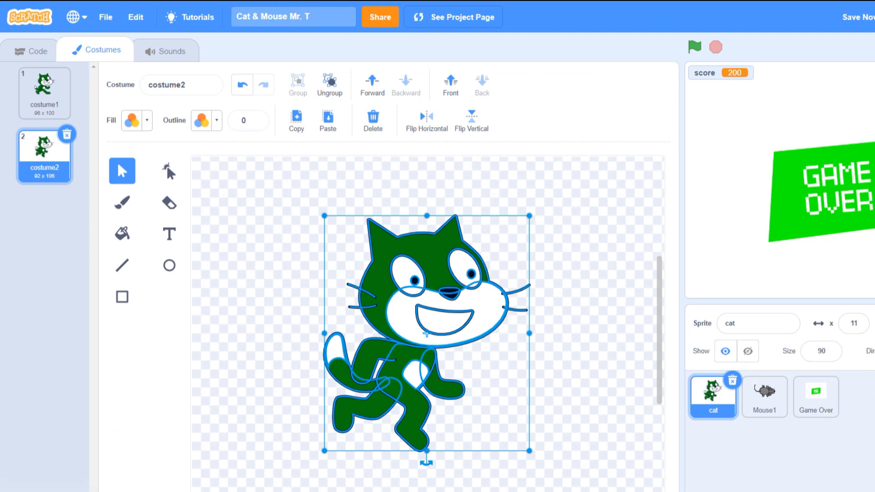
click(815, 394)
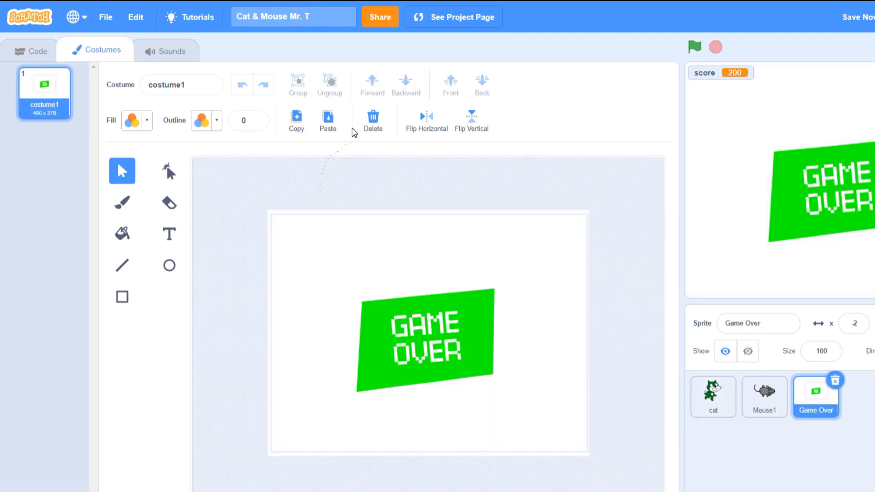
click(328, 123)
drag(436, 325, 504, 319)
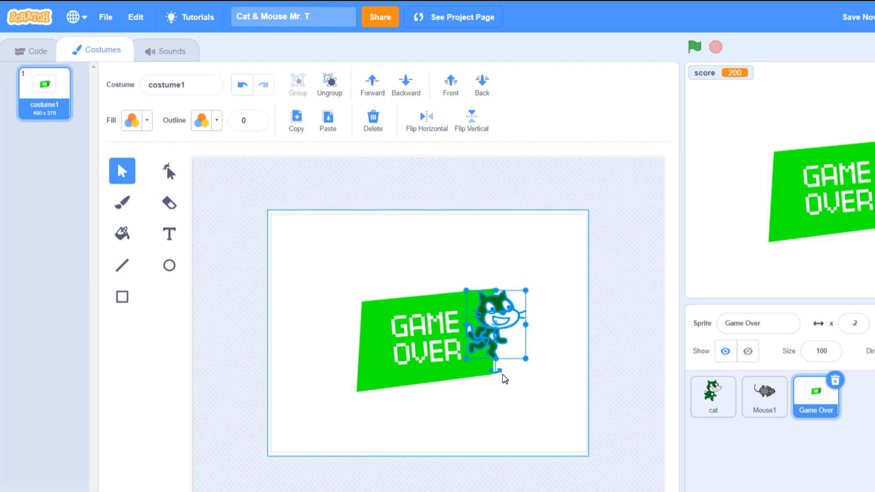
drag(496, 370, 504, 371)
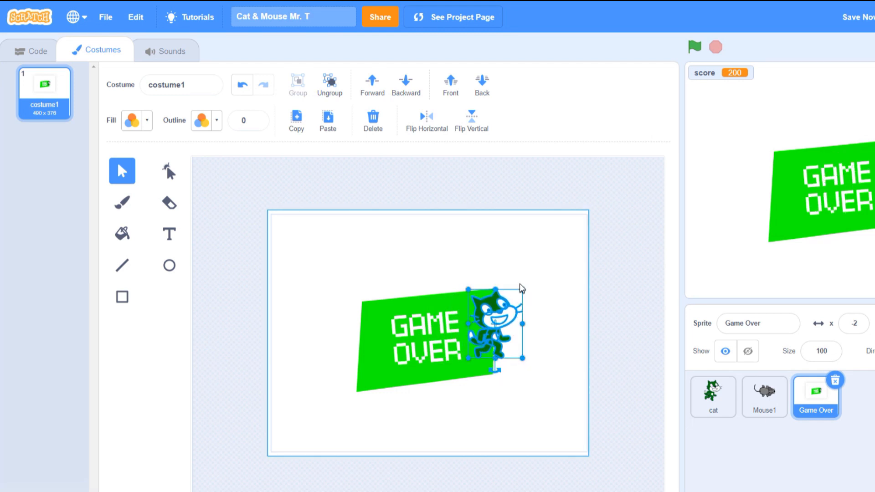
drag(522, 290, 363, 326)
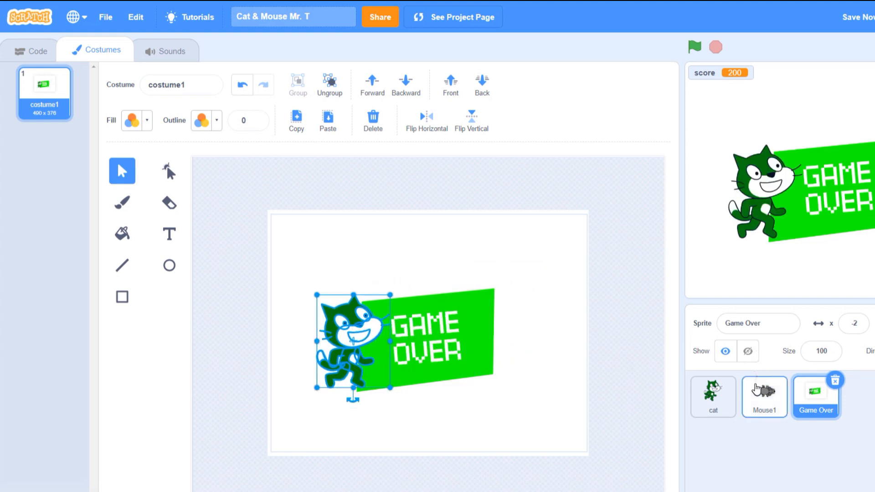
- Copy the whole Mouse1 drawing into the Game Over costume and place it in the canvas's upper-left corner
click(764, 393)
drag(246, 206, 623, 448)
click(297, 120)
click(816, 394)
click(328, 119)
mouse_move(422, 337)
mouse_down()
mouse_move(508, 406)
mouse_move(547, 352)
mouse_move(313, 245)
mouse_up()
- Paste more copies of the mouse into the Game Over costume and scatter them around the green shape at different angles
click(328, 119)
click(327, 119)
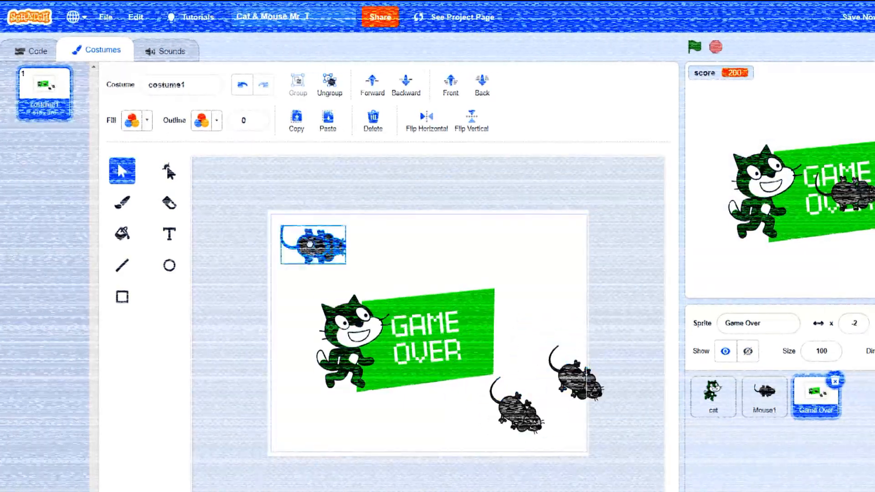
click(328, 120)
drag(422, 337, 362, 246)
click(328, 119)
drag(421, 338, 303, 409)
click(328, 120)
drag(421, 337, 530, 268)
click(328, 119)
- Start the Game Over sprite's code with a "when green flag clicked" block and enlarge the script view
click(30, 51)
click(17, 143)
drag(64, 88, 329, 212)
click(568, 400)
click(568, 401)
click(568, 400)
click(569, 400)
drag(514, 348, 446, 362)
- Attach a "hide" block below the "when green flag clicked" block and run the project
click(17, 88)
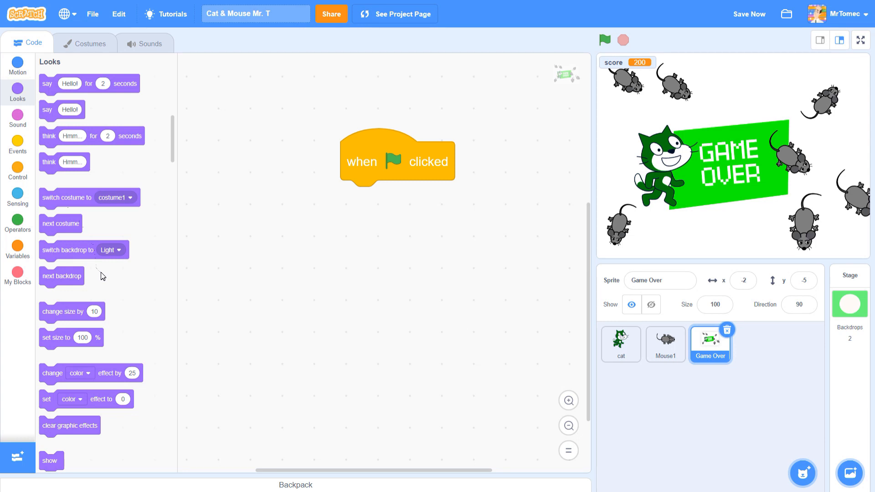
scroll(102, 276, down, 3)
drag(52, 375, 348, 190)
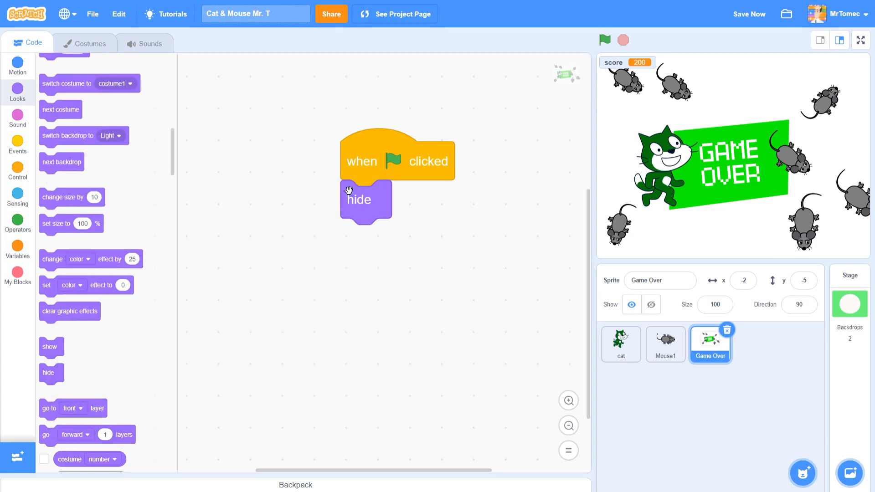
click(605, 40)
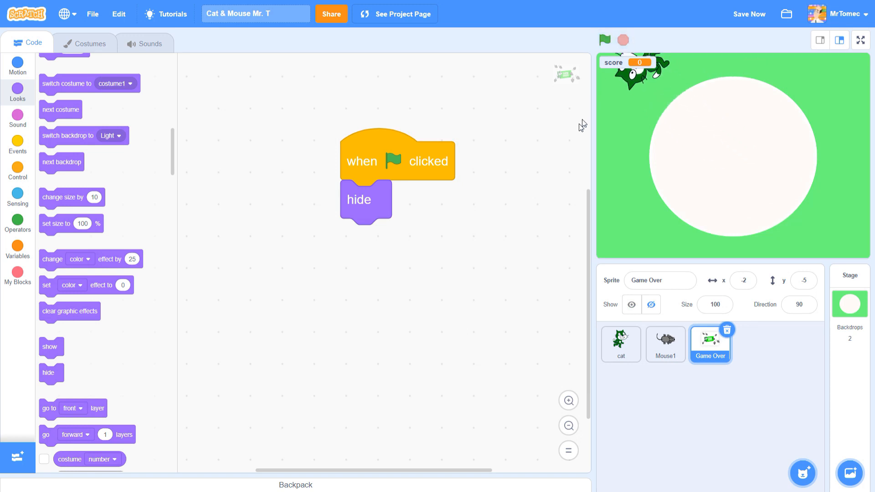